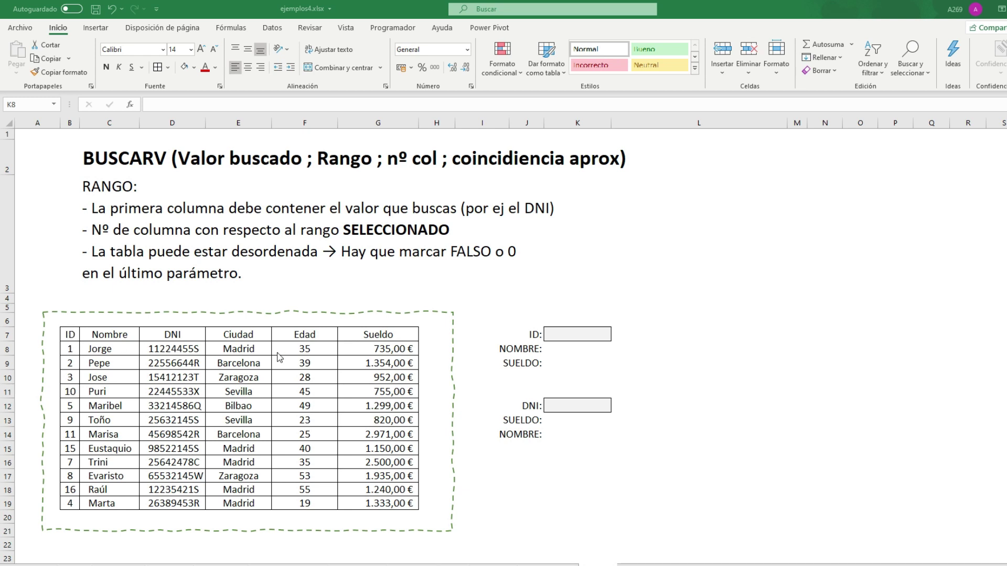
Enter ID 10 in K7 and begin typing =BUSCARV in the NOMBRE cell K8.
click(578, 334)
click(578, 334)
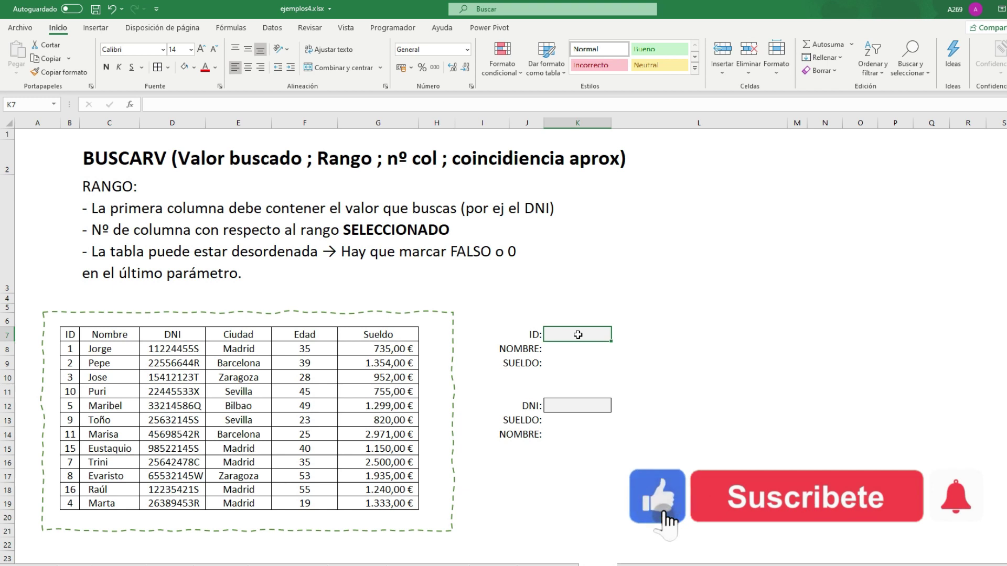
text(10)
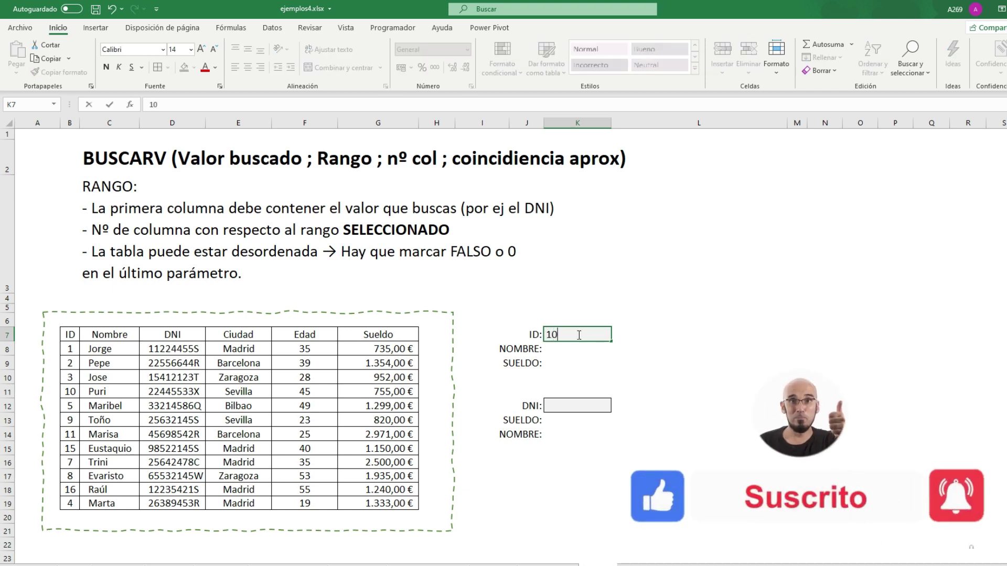
click(577, 350)
text(=)
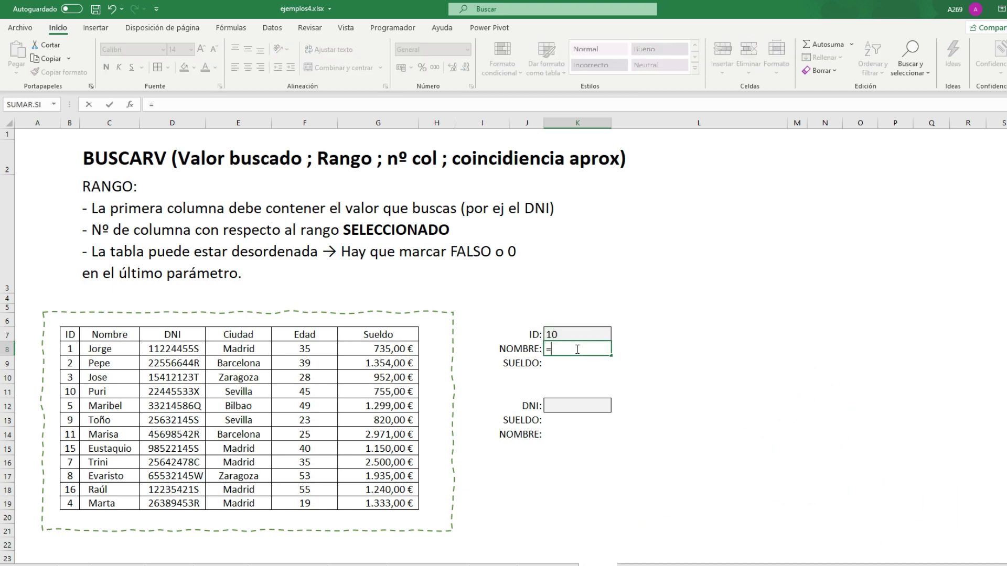
text(buscarv)
Complete K8 as =BUSCARV(K7;B8:G19;2;0) with an exact match, returning Puri.
key(Tab)
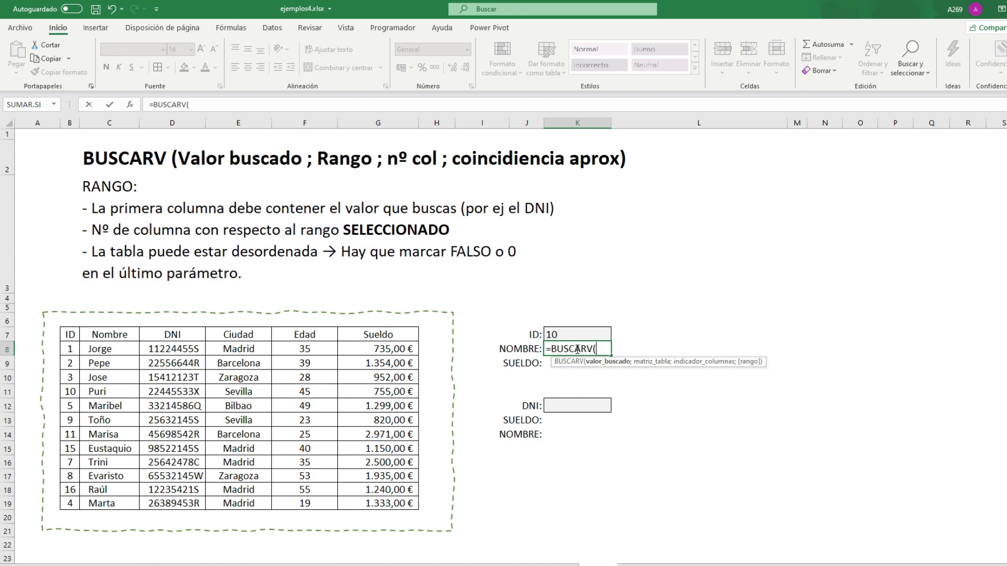
click(570, 332)
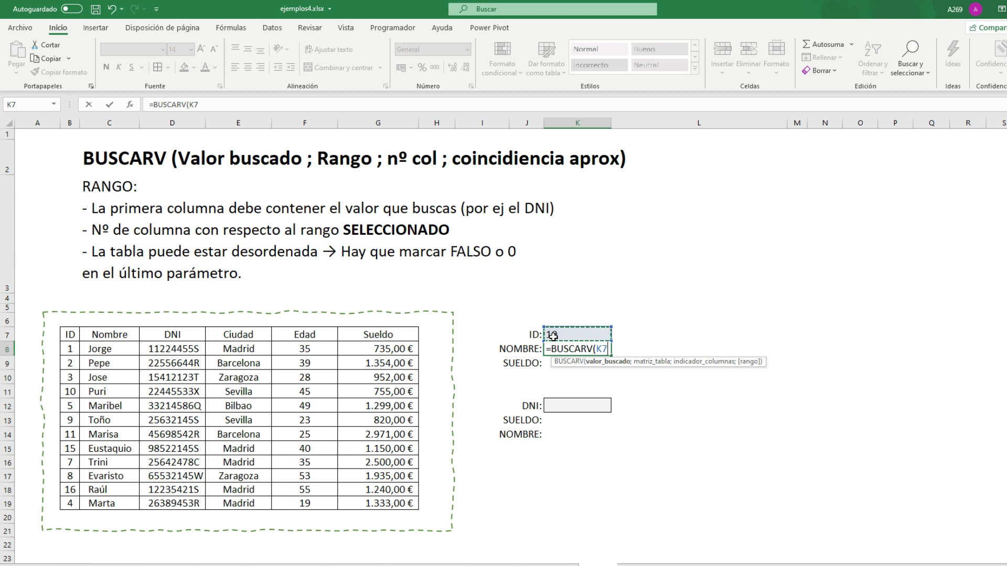
text(;)
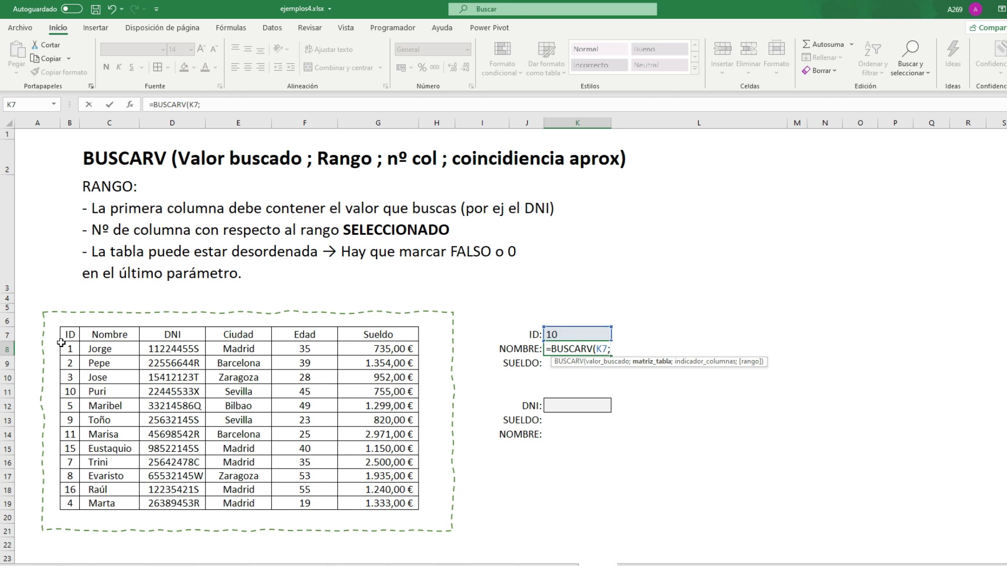
mouse_move(66, 343)
mouse_down()
mouse_move(71, 507)
mouse_move(415, 507)
mouse_up()
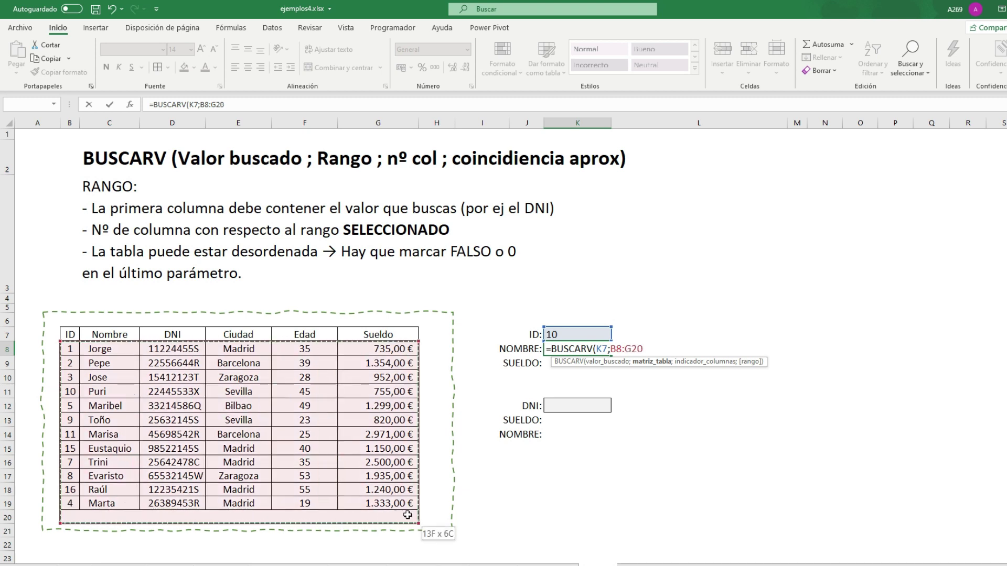
drag(414, 507, 110, 505)
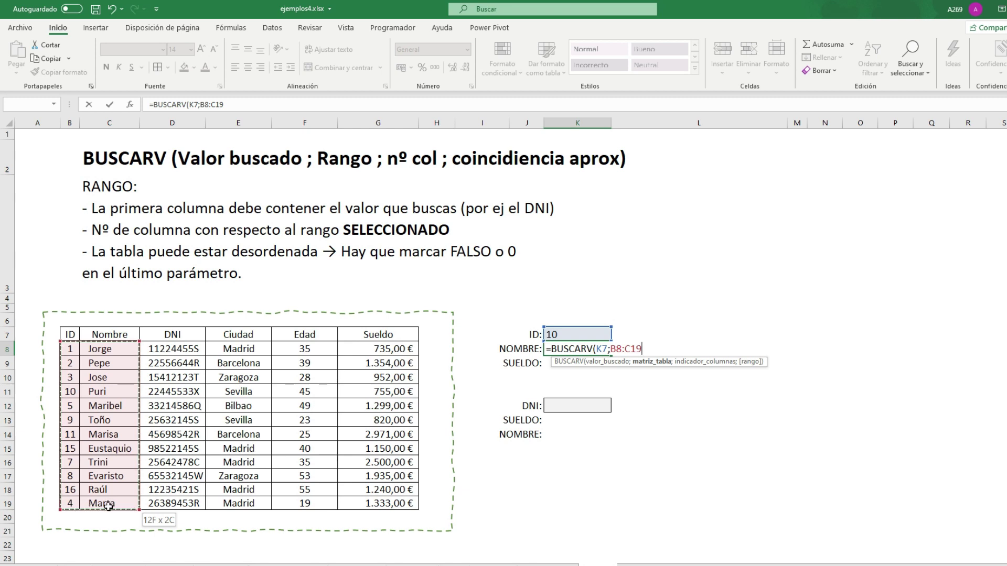
drag(108, 506, 385, 499)
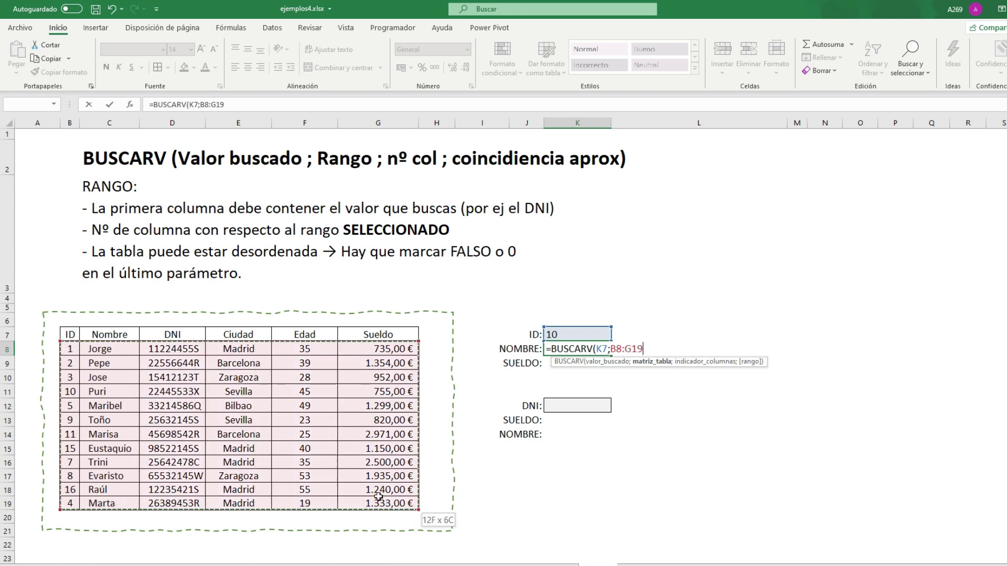
text(;)
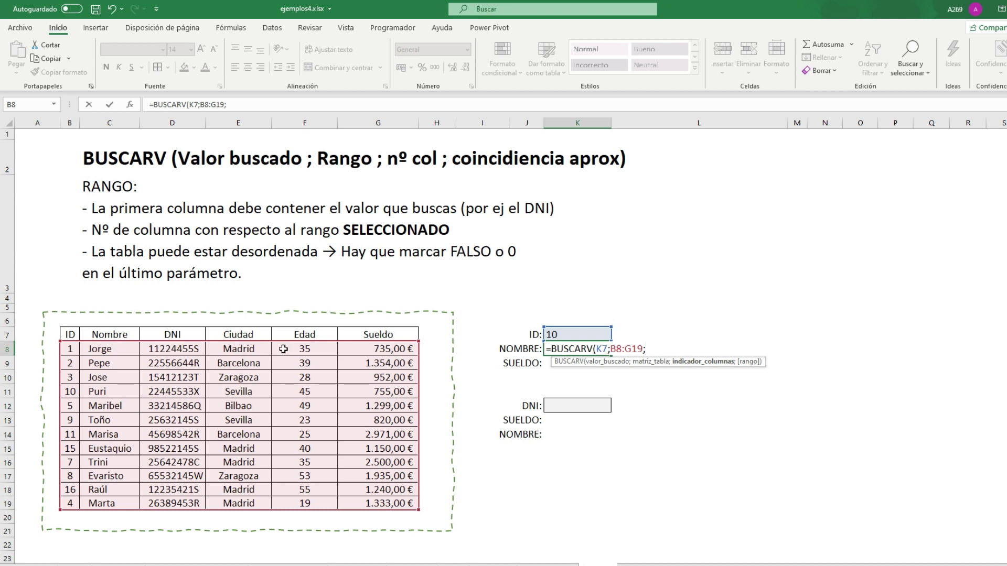
text(;)
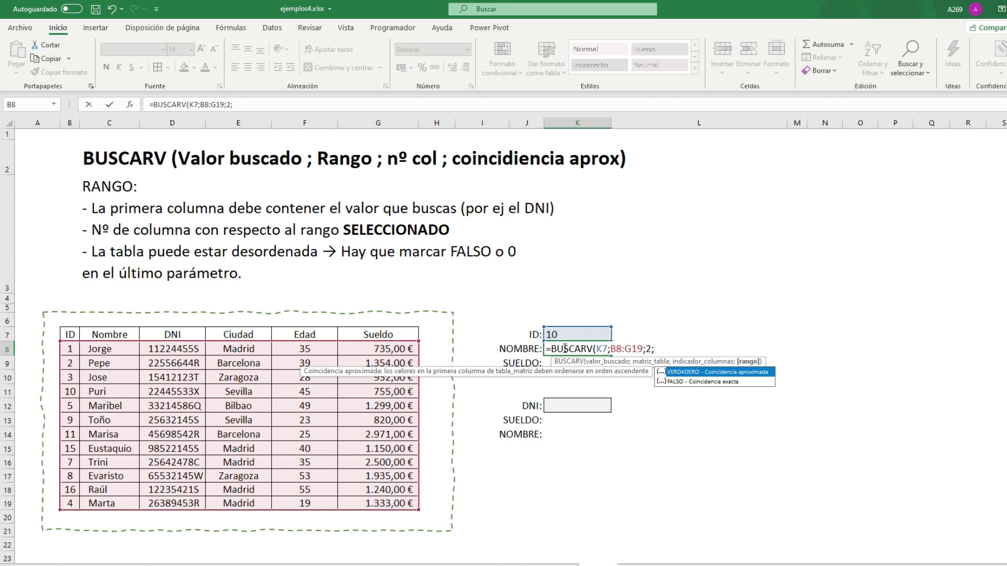
double_click(678, 383)
drag(654, 349, 685, 349)
text(0)
text())
key(Return)
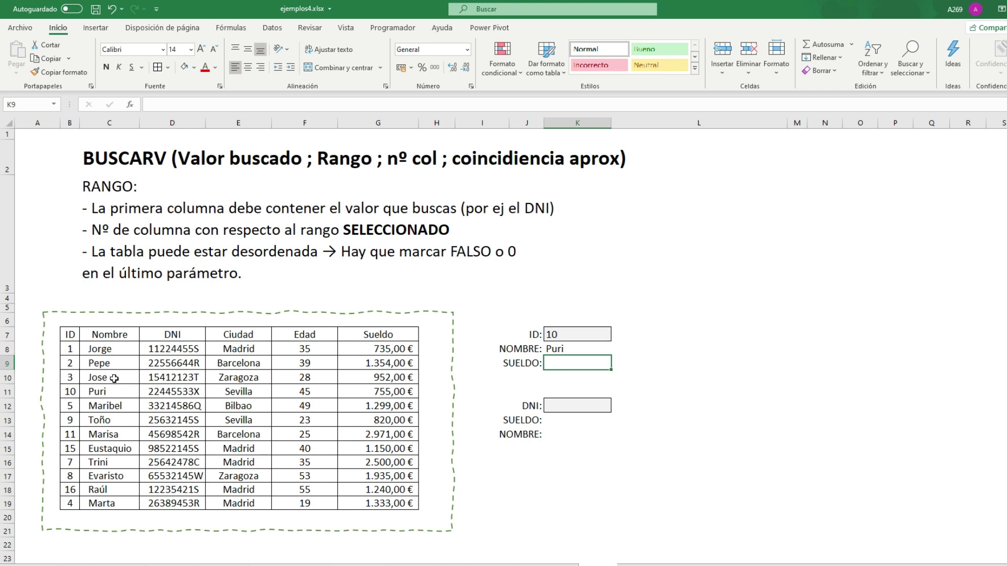
Test the name lookup by changing the ID to 3 (Jose), then back to 10.
click(559, 336)
text(3)
click(596, 393)
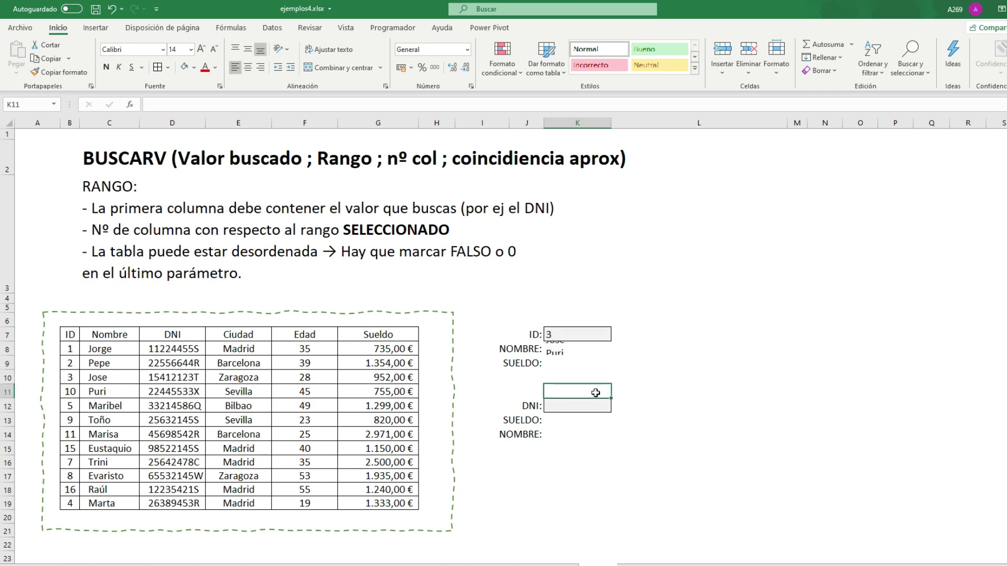
click(551, 332)
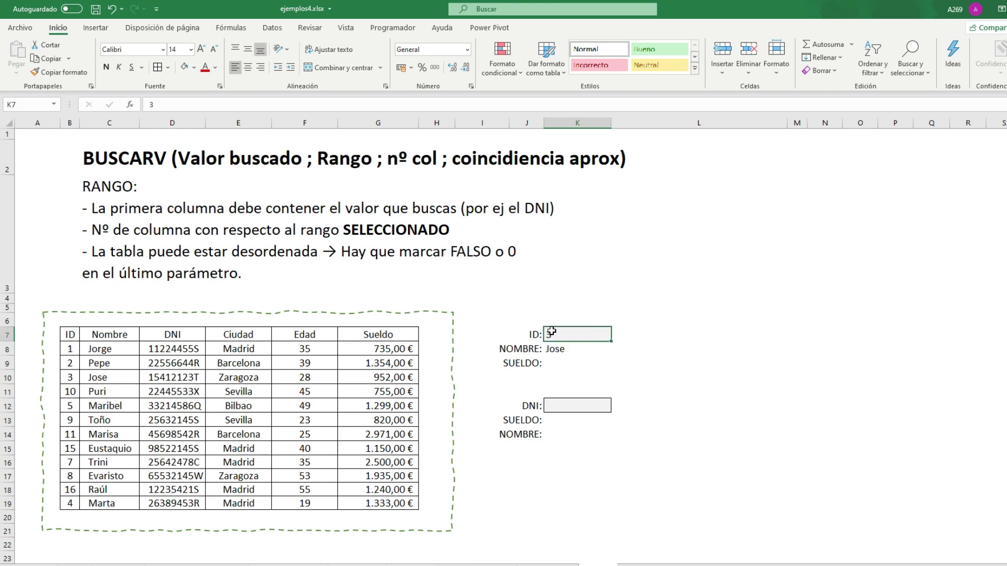
text(10)
key(Return)
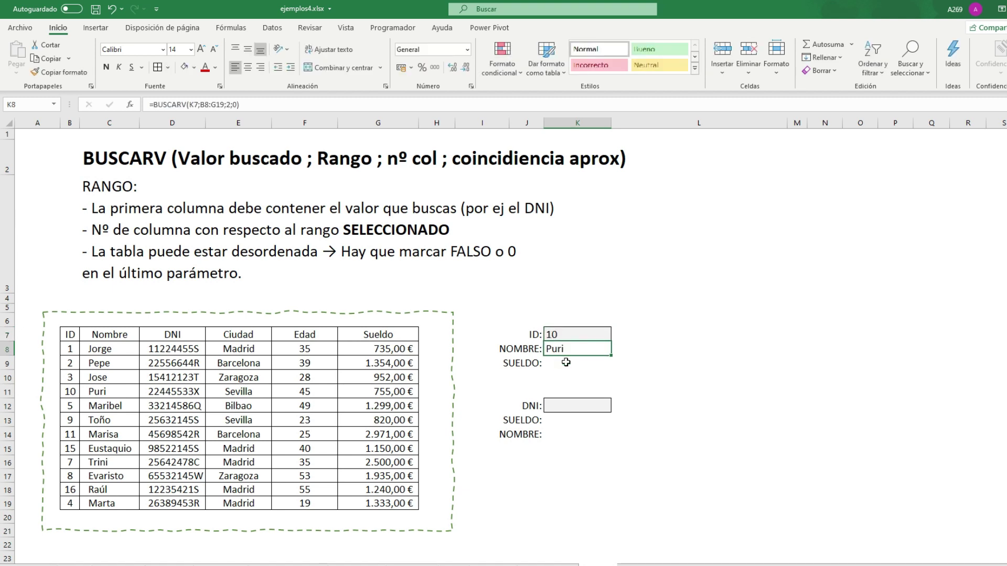
Enter =BUSCARV(K7;B8:G19;6;0) in K9 and format the result as currency.
click(571, 368)
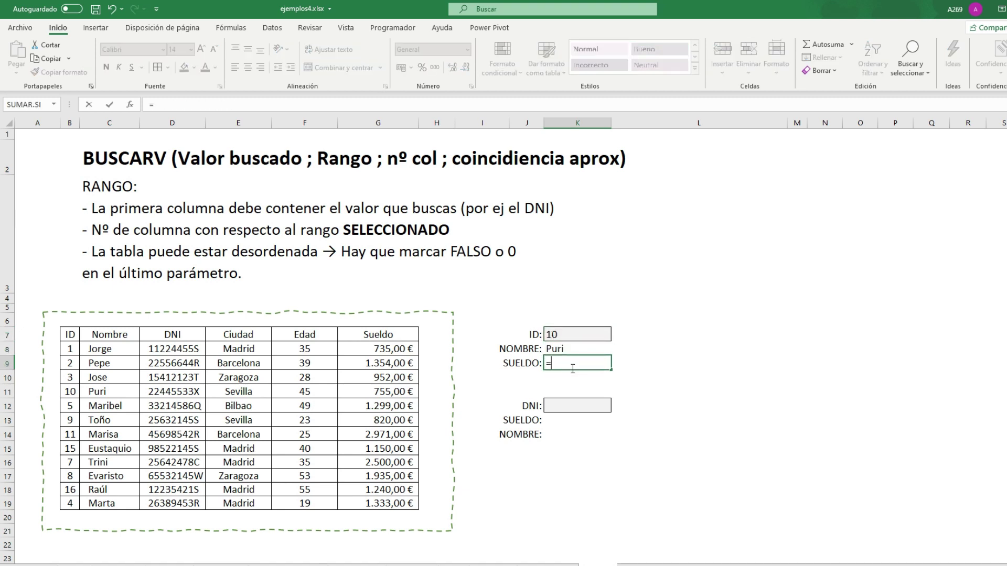
text(=buscarv)
key(Tab)
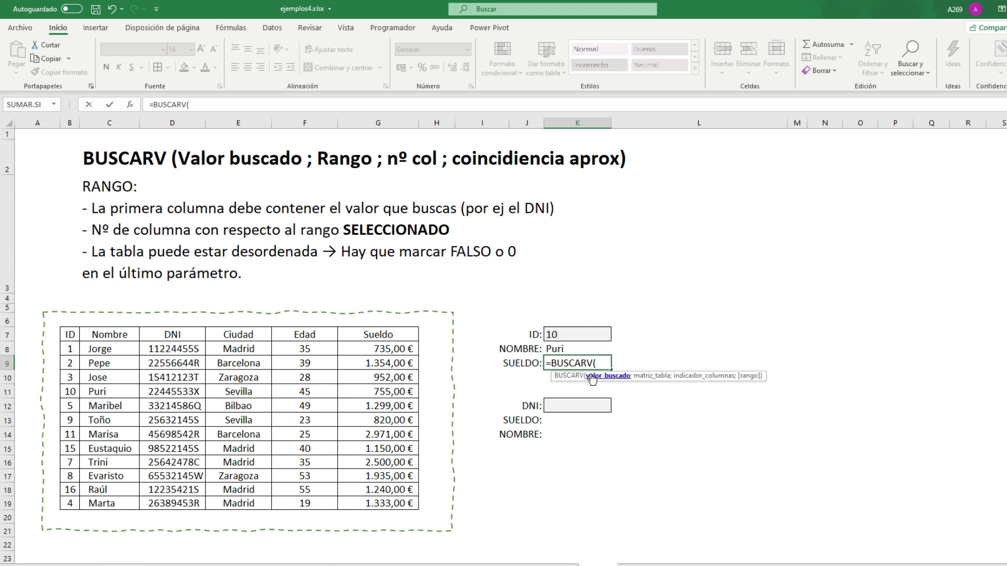
click(568, 337)
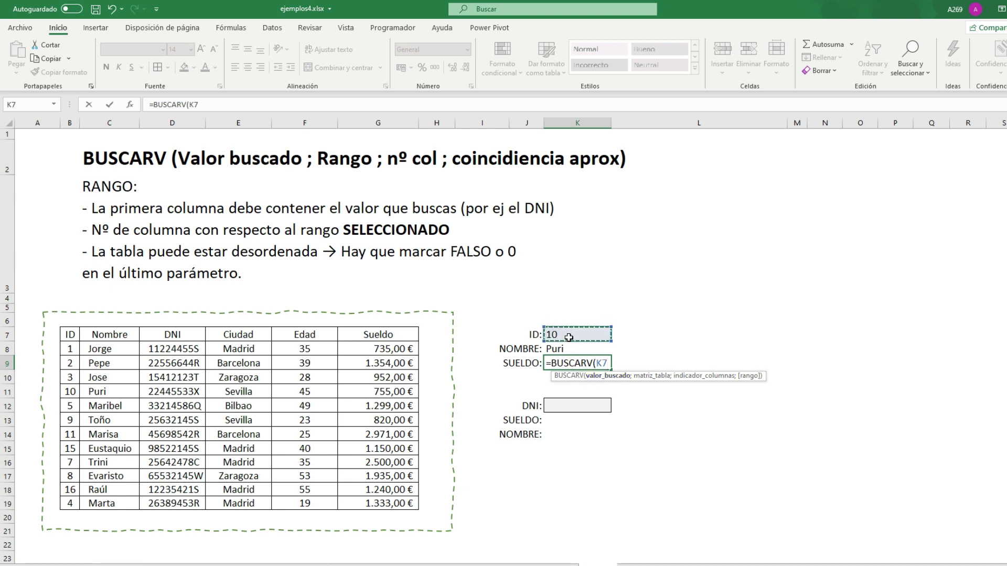
text(;)
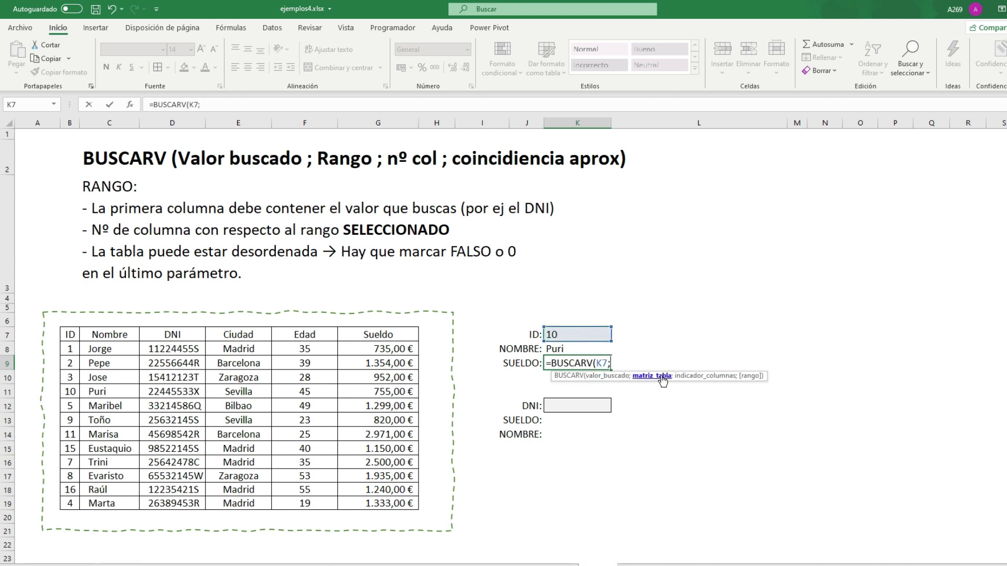
mouse_move(68, 346)
mouse_down()
mouse_move(54, 420)
mouse_move(382, 504)
mouse_up()
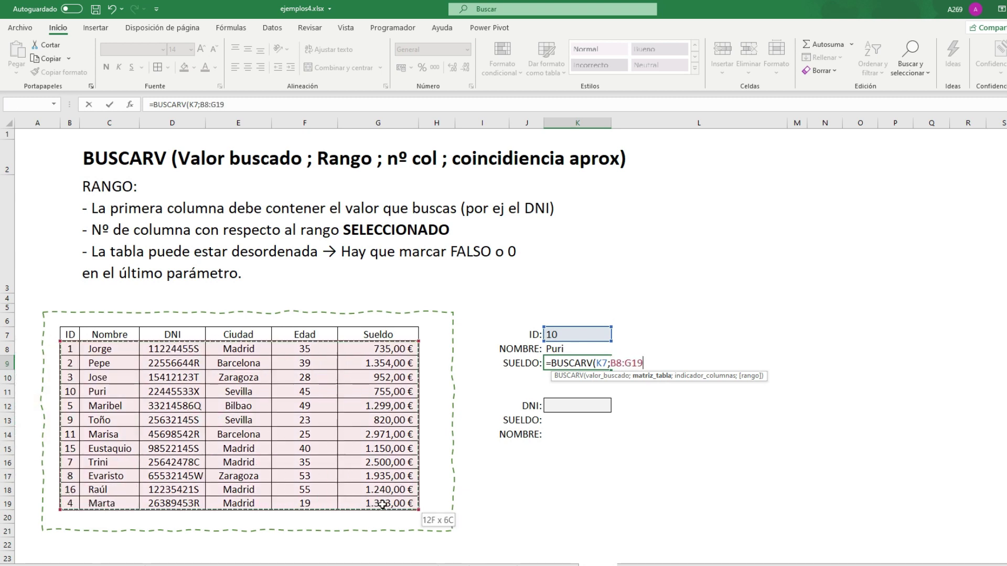
text(;)
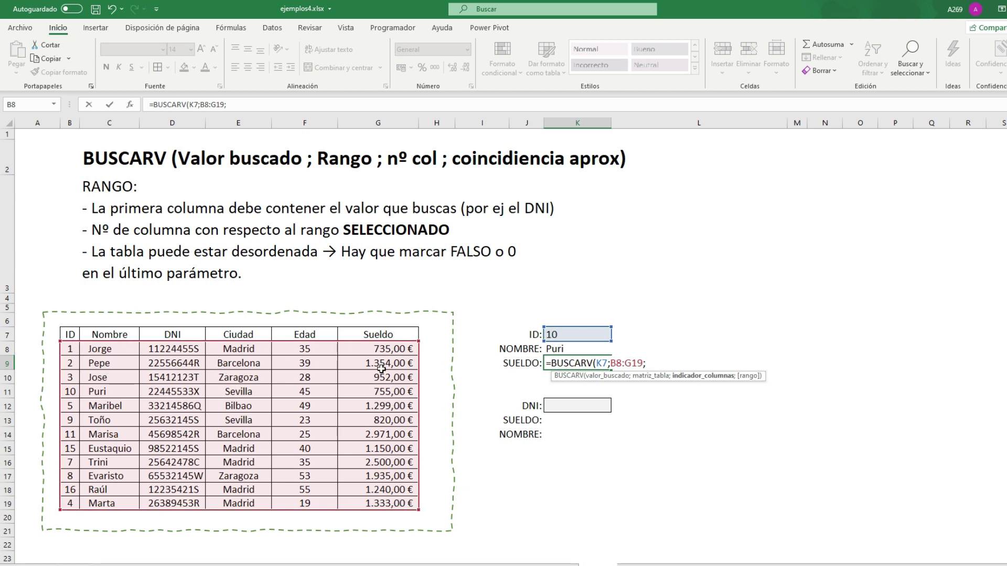
text(6;)
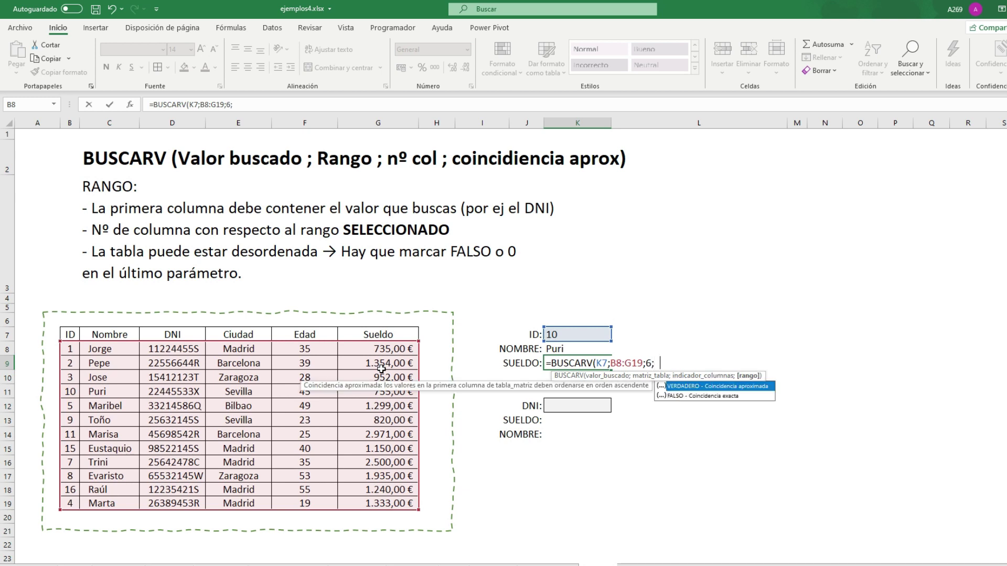
text(0))
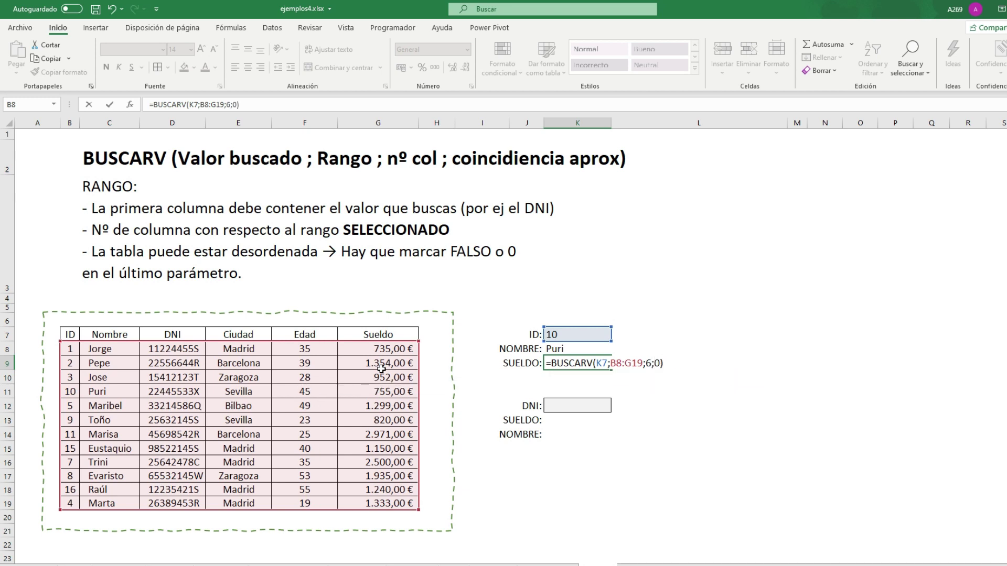
key(Return)
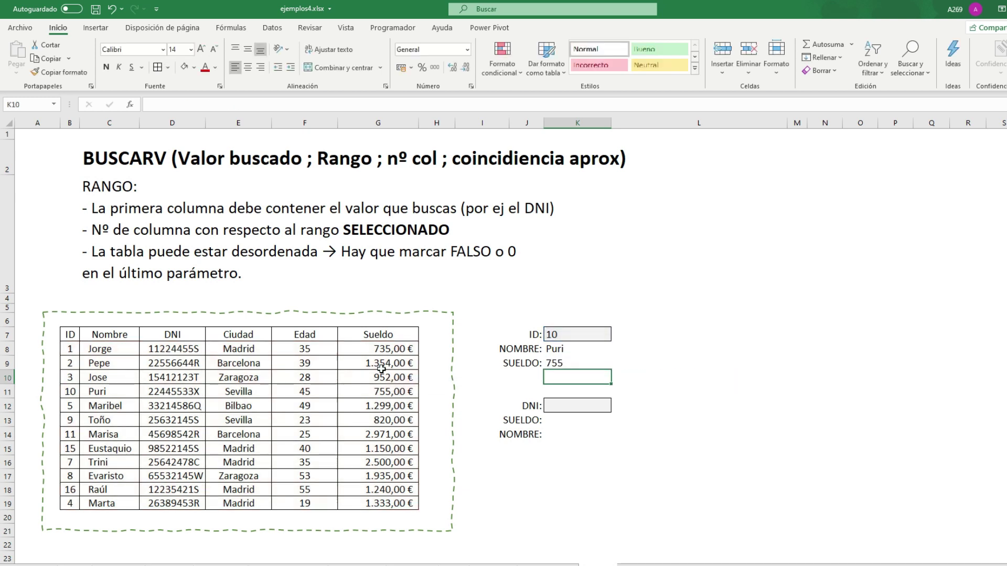
click(559, 365)
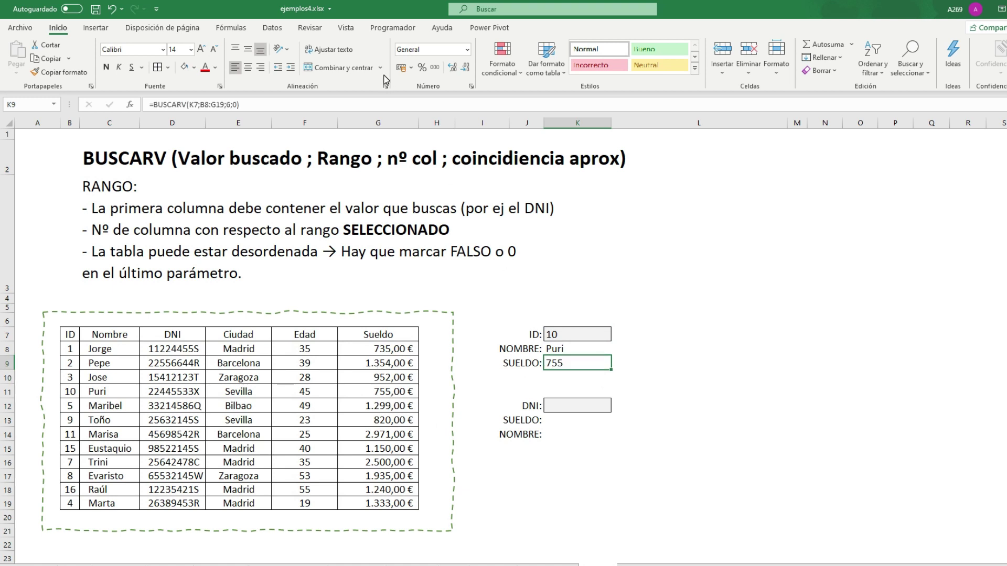
click(399, 68)
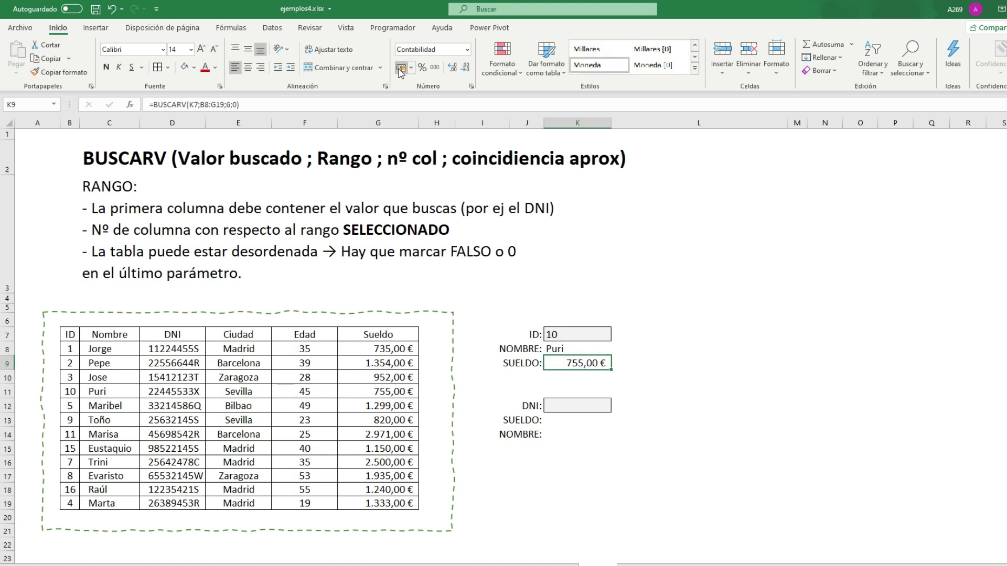
Clear K9 and copy the NOMBRE lookup formula text from K8.
click(574, 352)
double_click(569, 348)
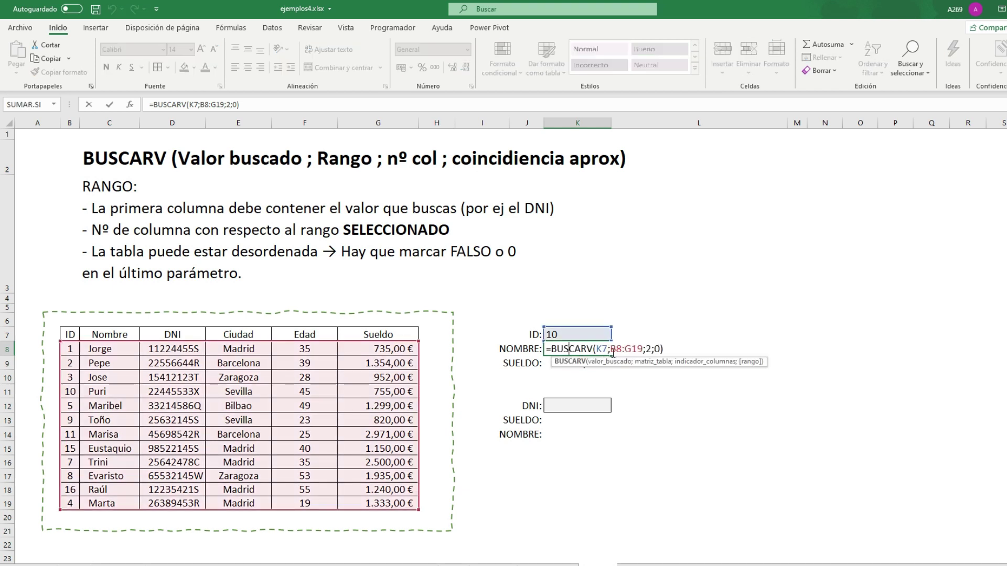
key(Return)
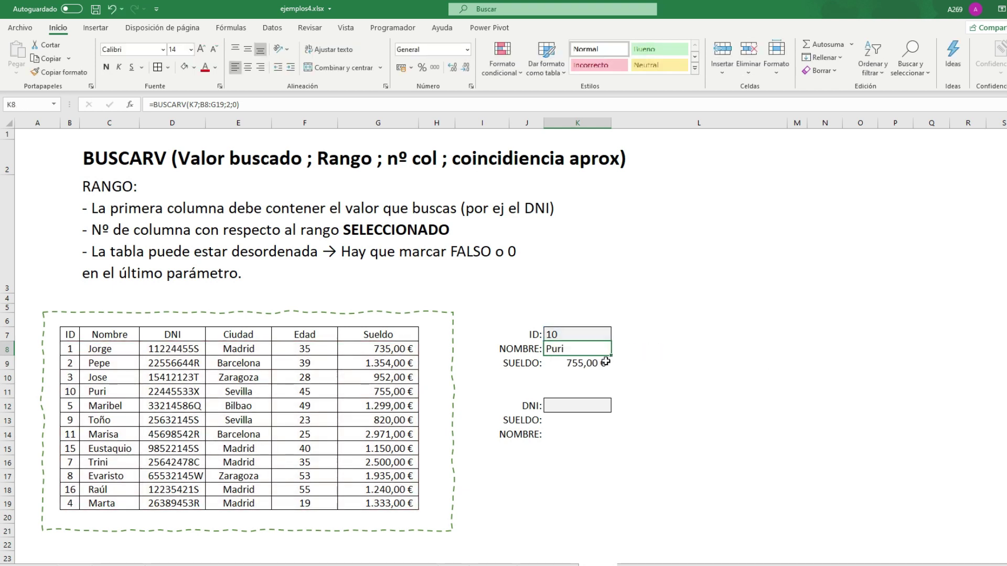
key(Delete)
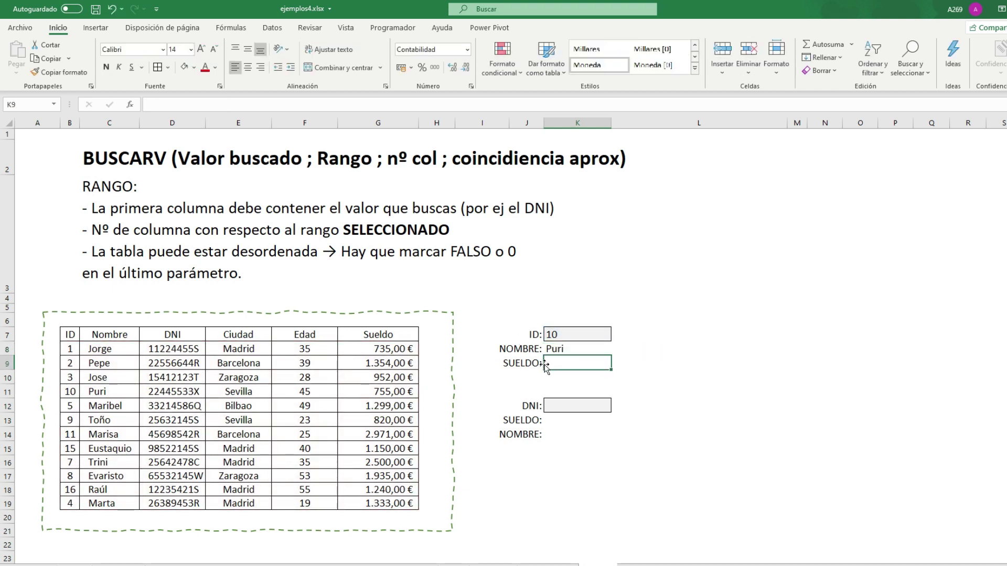
click(566, 350)
click(355, 104)
drag(228, 105, 147, 105)
key(ctrl+c)
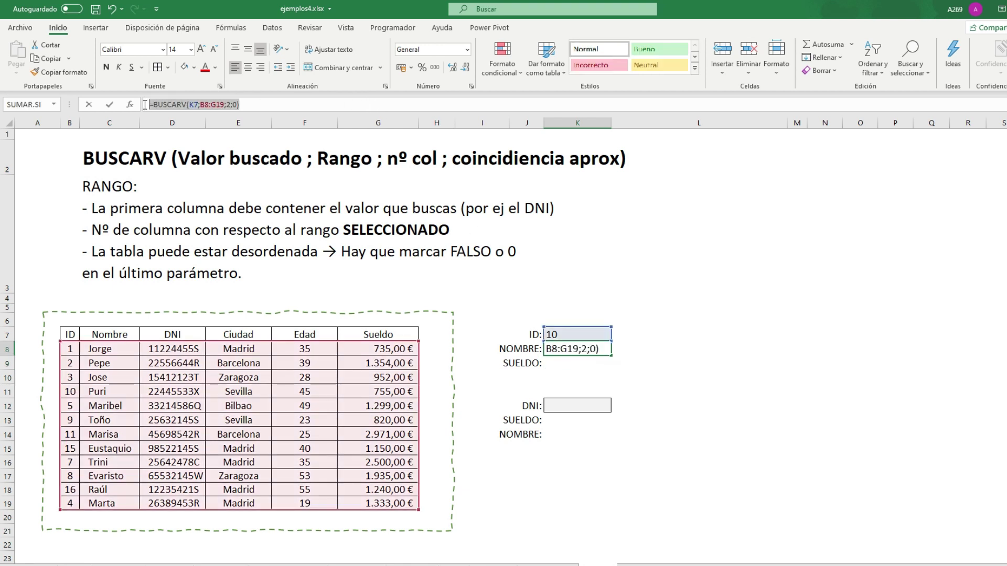
key(Escape)
Paste the formula into K9 and change its column index from 2 to 6, showing 755,00 €.
click(558, 362)
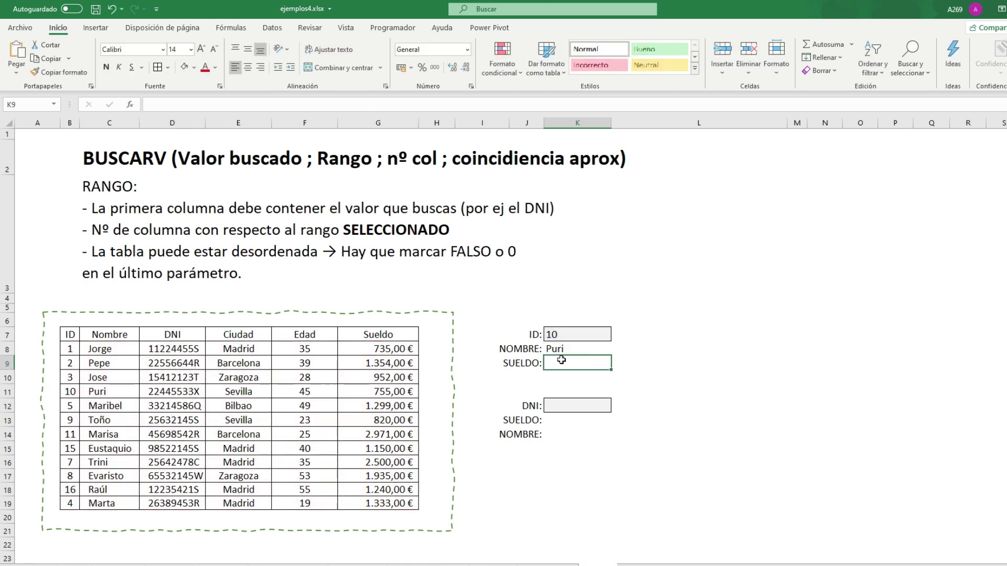
key(ctrl+v)
double_click(598, 362)
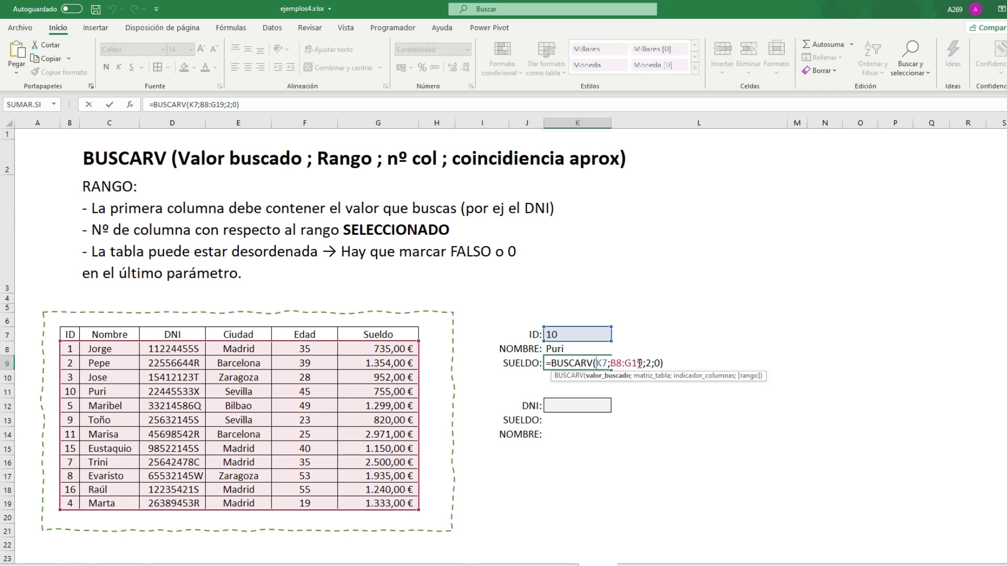
click(650, 363)
key(BackSpace)
text(6)
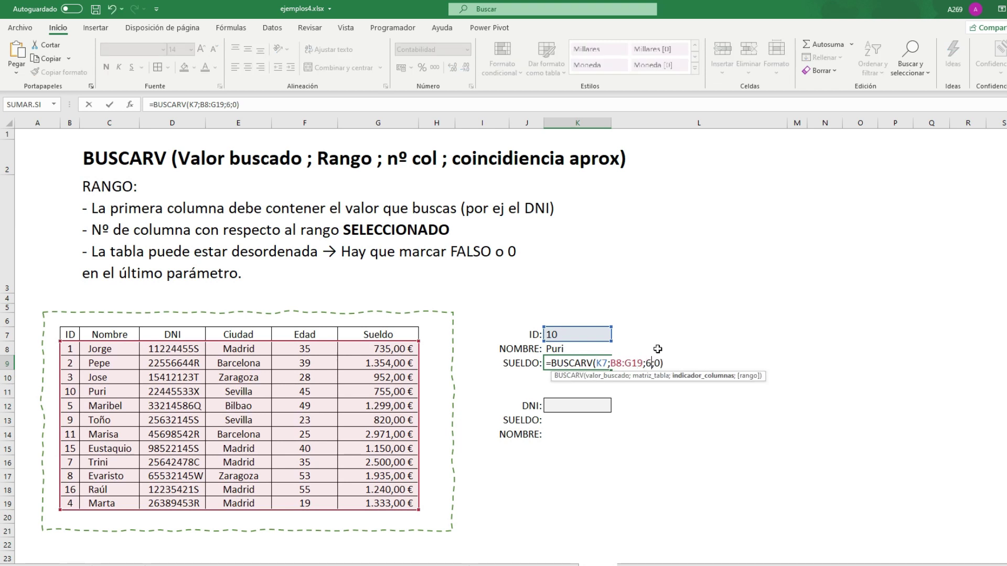
key(Return)
key(Down)
key(Down)
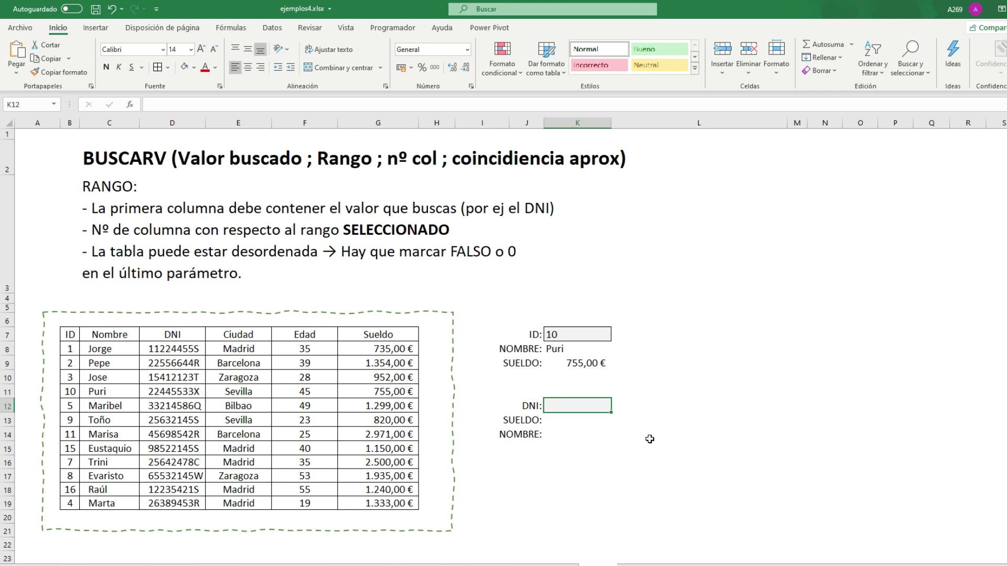
Copy the DNI of employee ID 10 from D11 into K12.
click(189, 393)
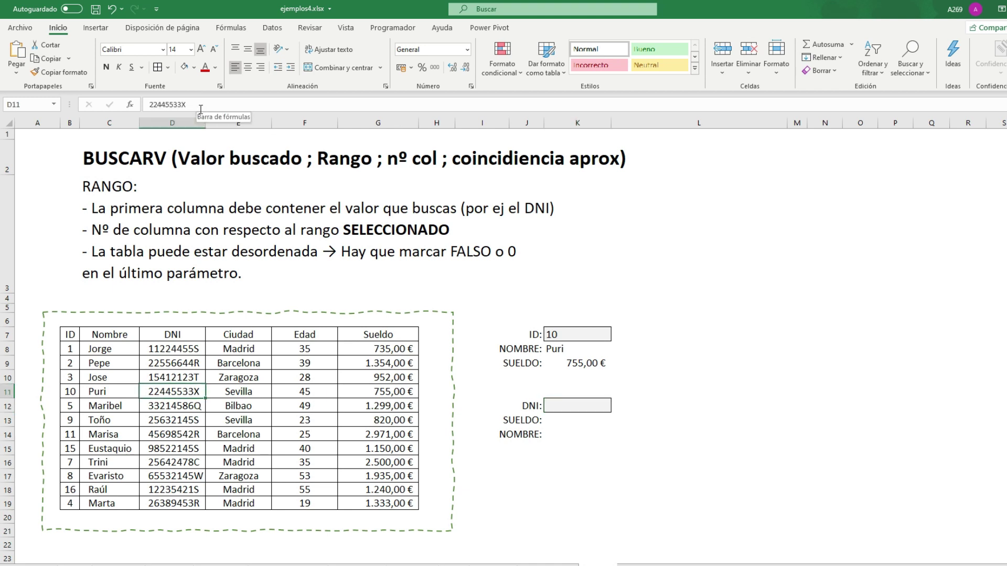
double_click(582, 406)
key(ctrl+v)
key(Return)
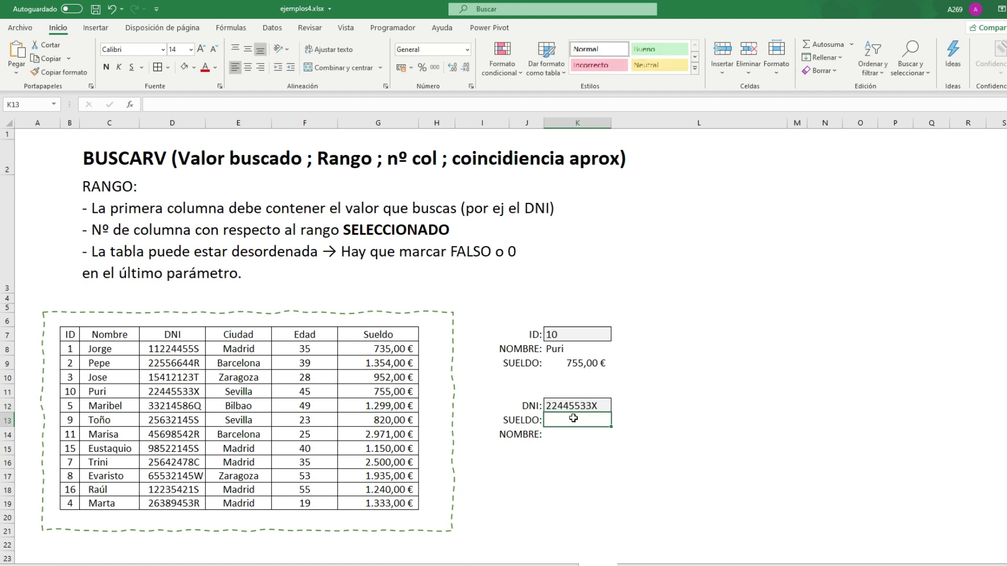
Enter =BUSCARV(K12;D8:G19;4;0) in K13 to look up the salary by DNI.
text(=buscarv)
key(Tab)
click(589, 405)
text(;)
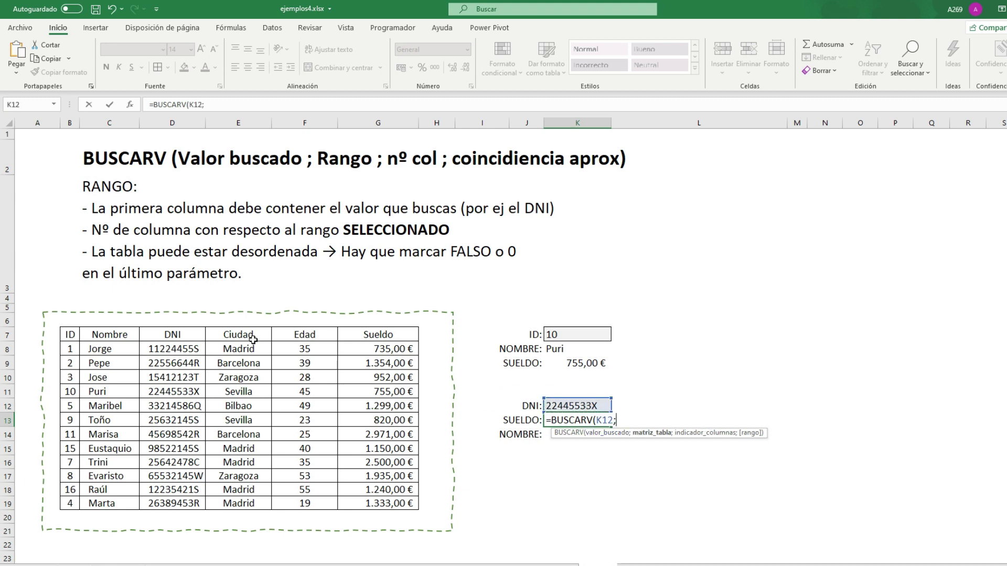
drag(76, 344, 408, 506)
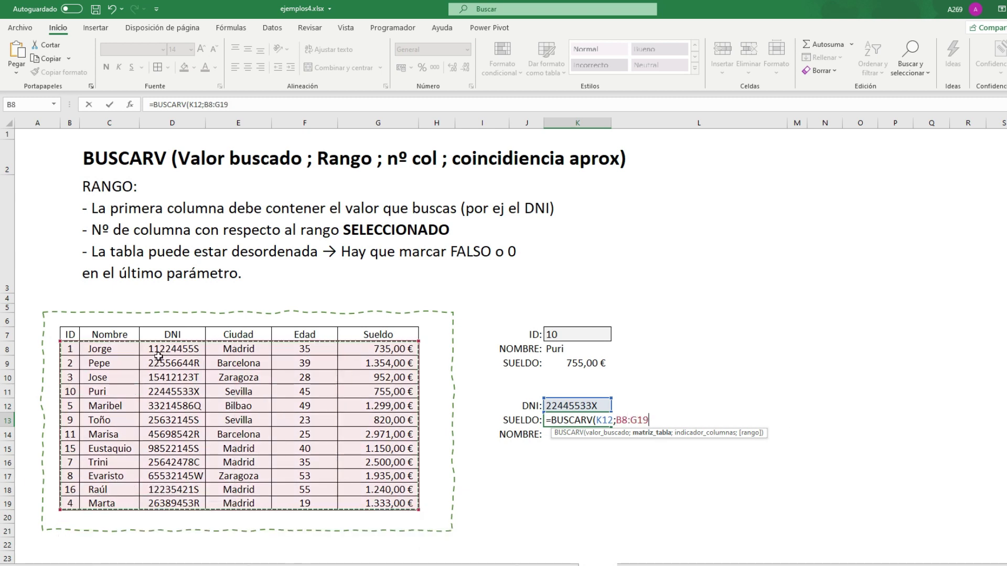
mouse_move(157, 348)
mouse_down()
mouse_move(180, 508)
mouse_move(388, 510)
mouse_up()
text(;)
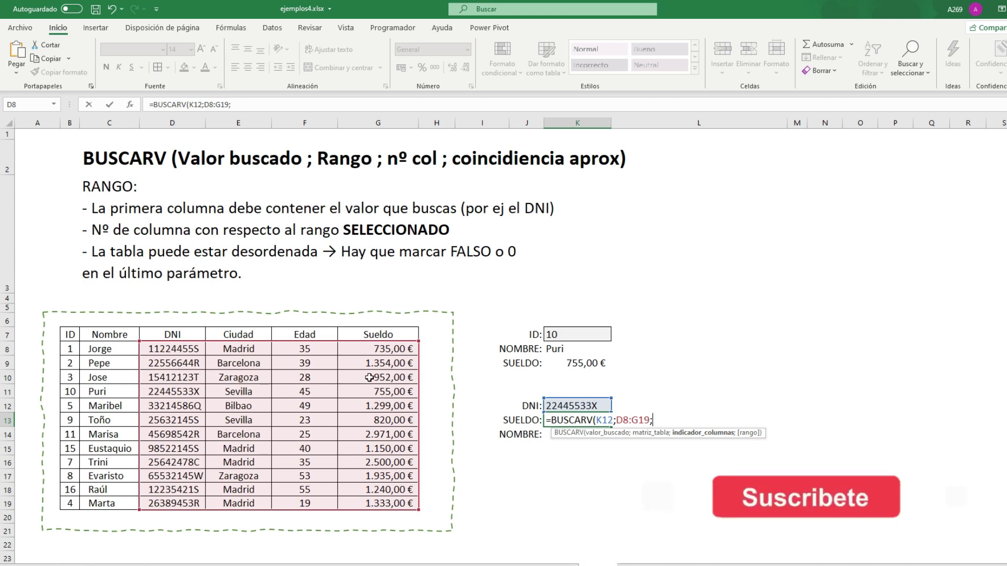
text(4)
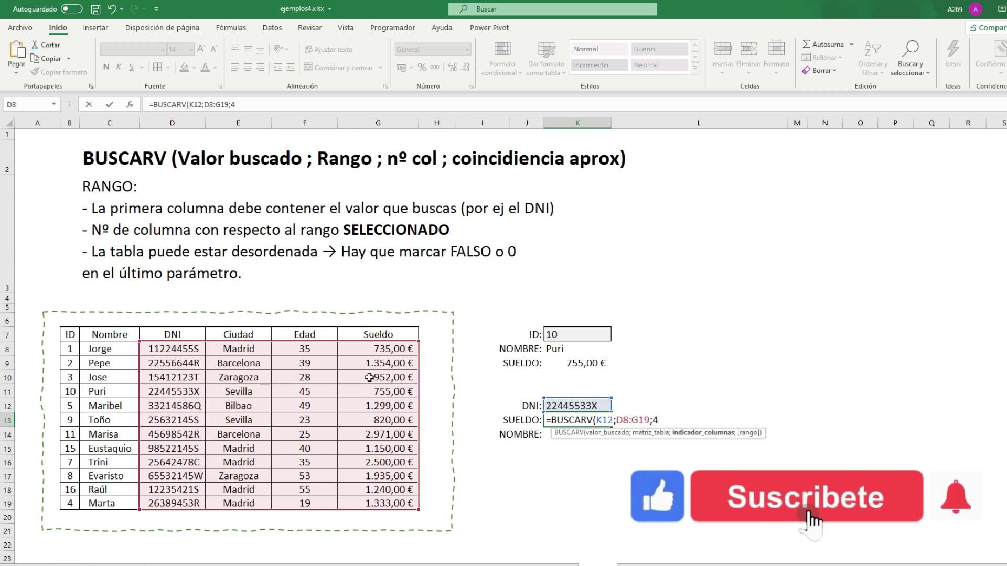
text(;0)
text())
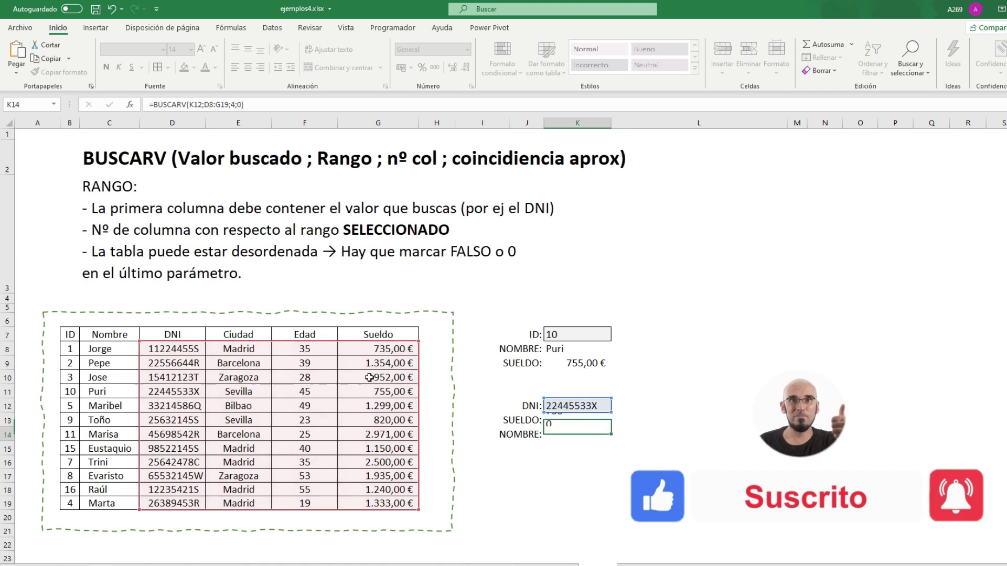
key(Return)
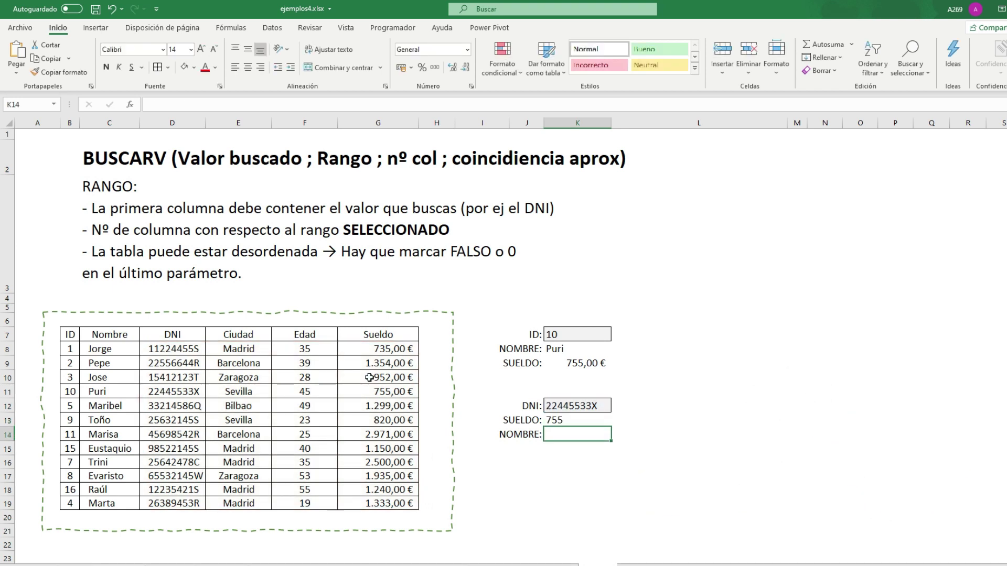
Apply Accounting currency format to the DNI salary result, 755,00 €.
click(545, 420)
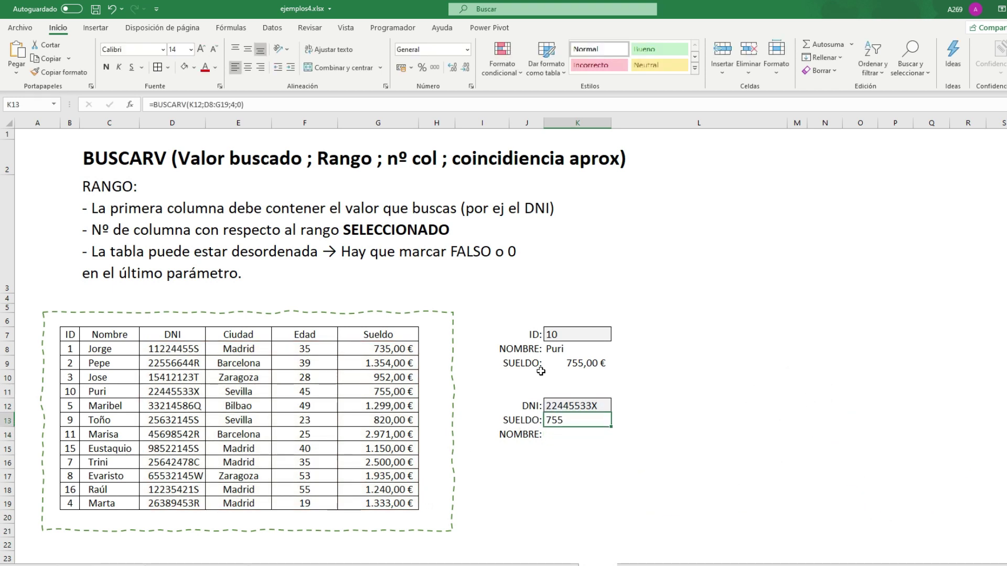
key(ctrl+shift+4)
click(562, 431)
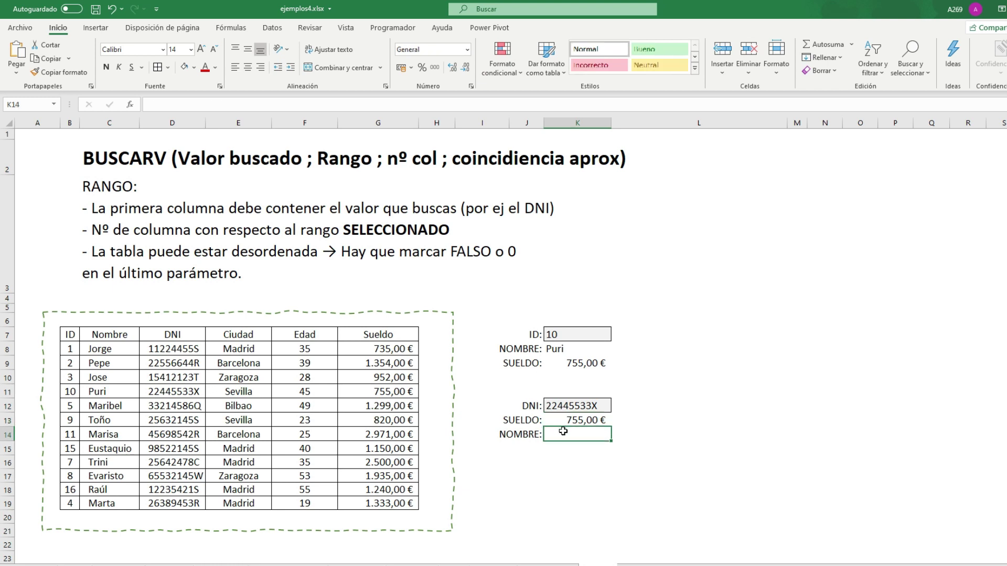
In K14, type =BUSCARV(K12;C8:D19 using the entered DNI and the Nombre–DNI columns.
text(=buscarv)
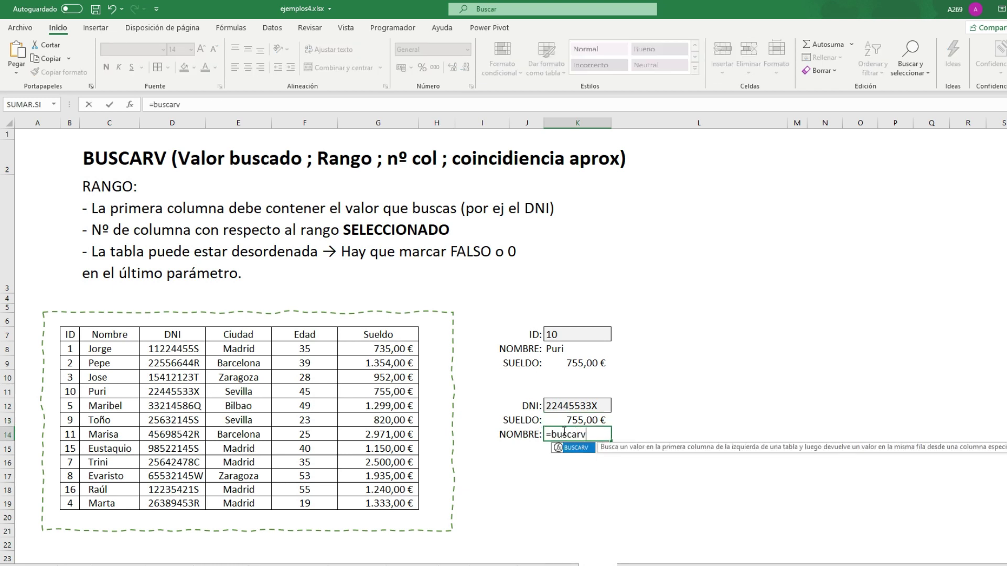
key(Tab)
click(584, 405)
text(;)
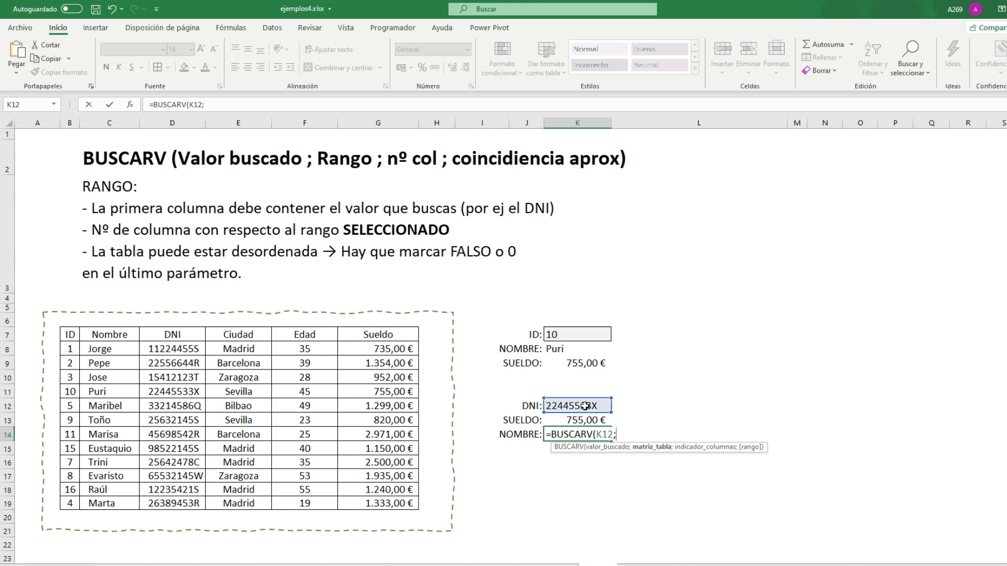
mouse_move(173, 348)
mouse_down()
mouse_move(180, 493)
mouse_move(201, 497)
mouse_up()
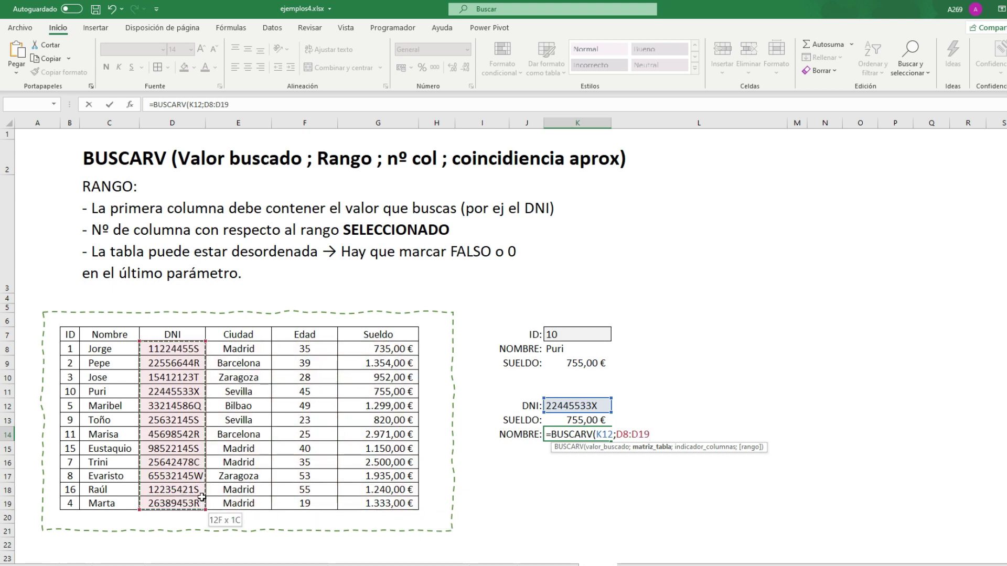
mouse_move(202, 497)
mouse_down()
mouse_move(100, 503)
mouse_move(163, 502)
mouse_up()
drag(163, 502, 107, 500)
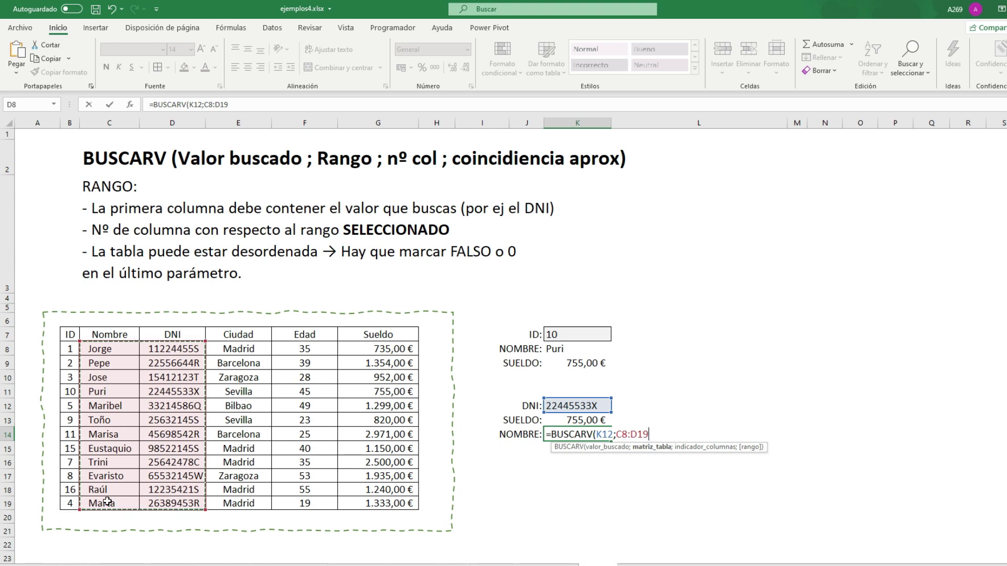